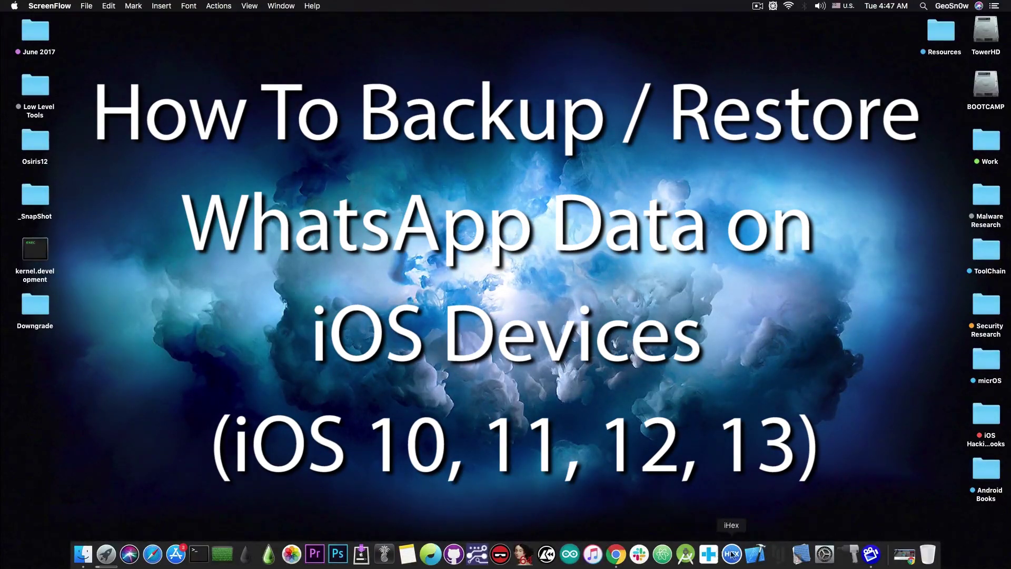
Bring the dr.fone application to the front from the Dock
click(708, 553)
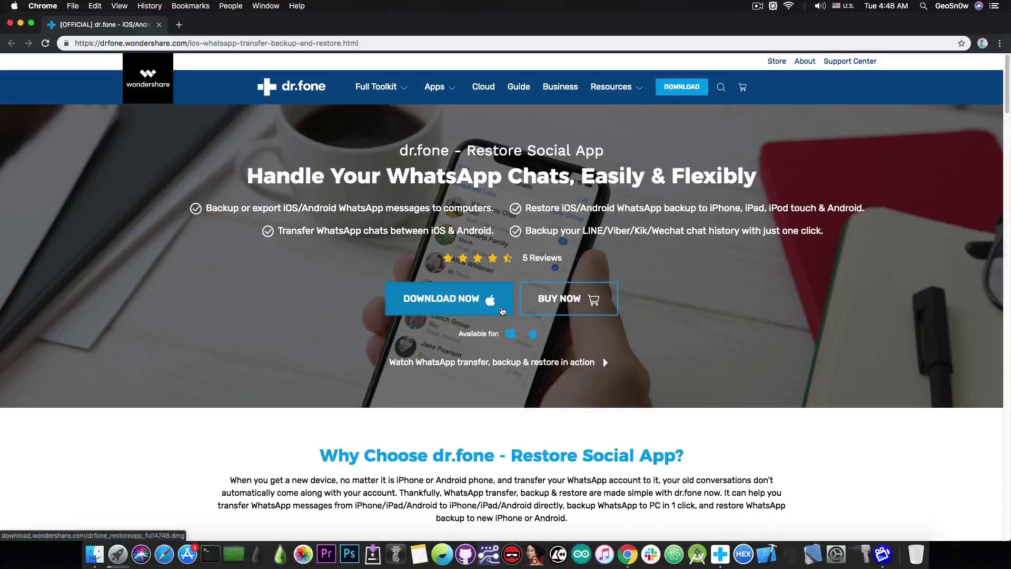
Read the Restore Social App product page down to Tech Specs, then minimize Chrome
scroll(502, 308, down, 10)
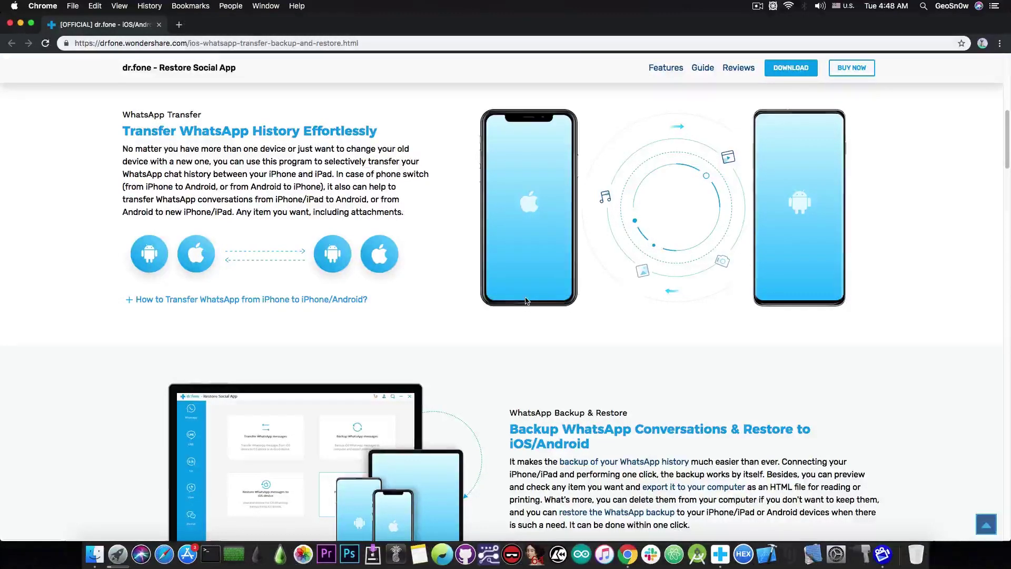
scroll(421, 283, down, 1)
scroll(421, 284, down, 10)
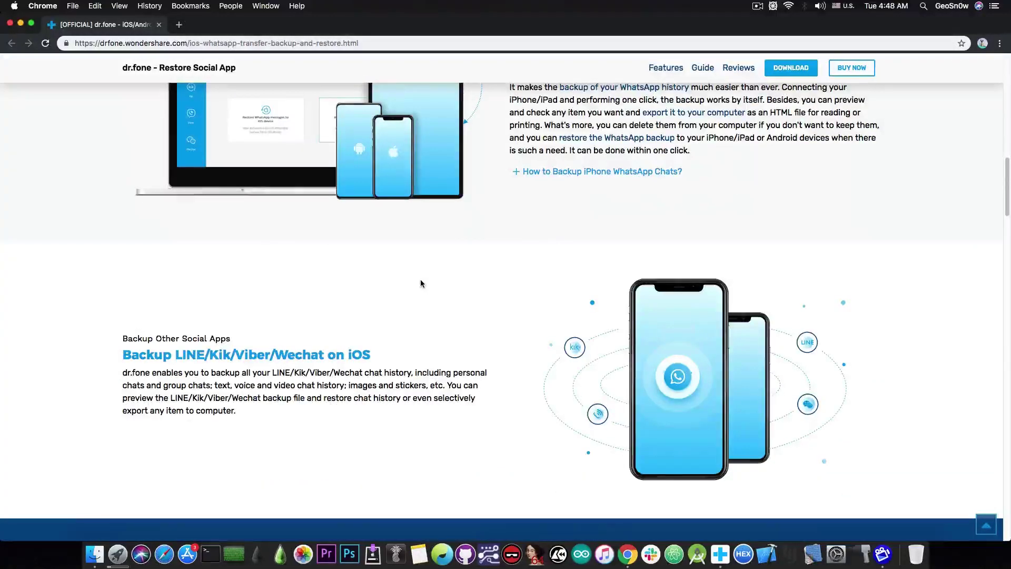
scroll(420, 283, down, 11)
scroll(420, 282, down, 20)
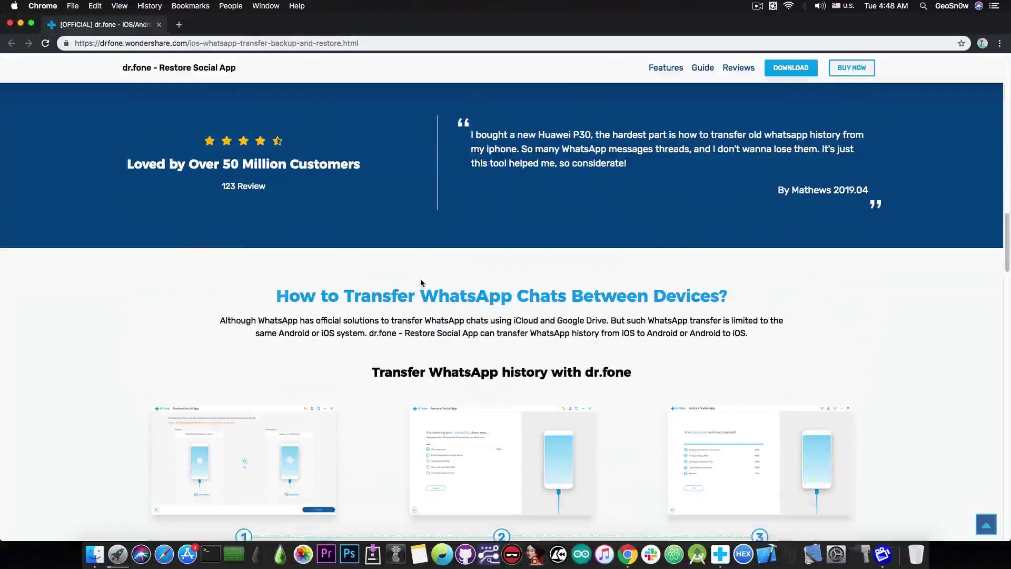
scroll(420, 282, down, 10)
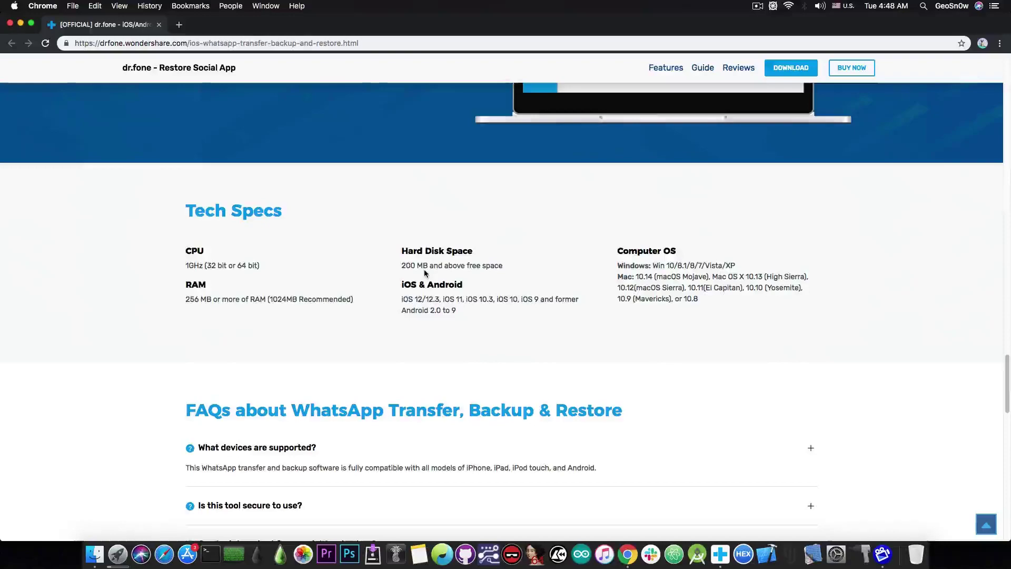
click(21, 24)
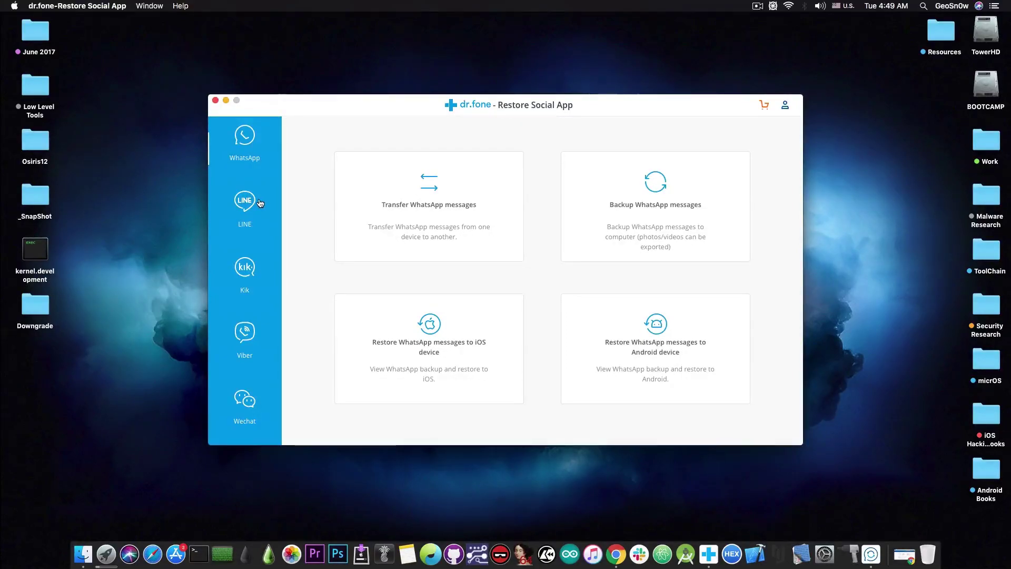
Look over the Wechat, Viber, Kik and LINE pages, then return to WhatsApp
click(245, 411)
click(245, 337)
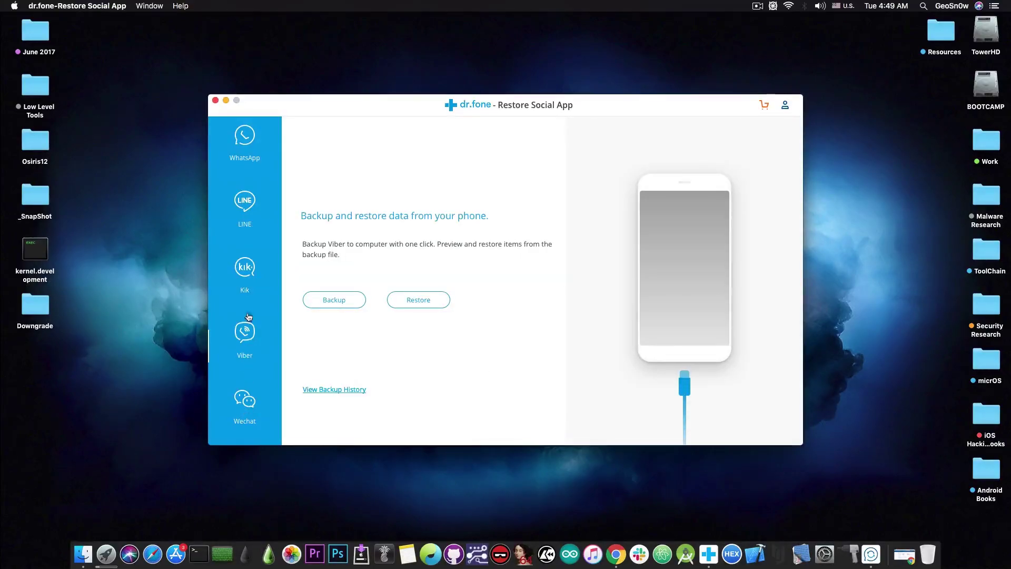
click(245, 273)
click(247, 208)
click(250, 164)
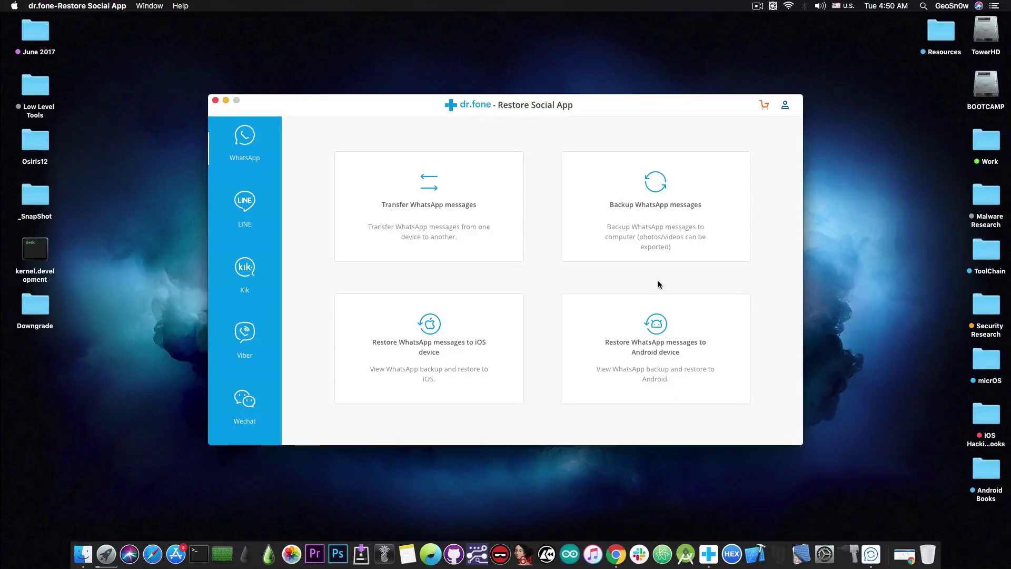
Back up the iPhone's WhatsApp messages to the Mac, retrying past the encryption notice
click(648, 252)
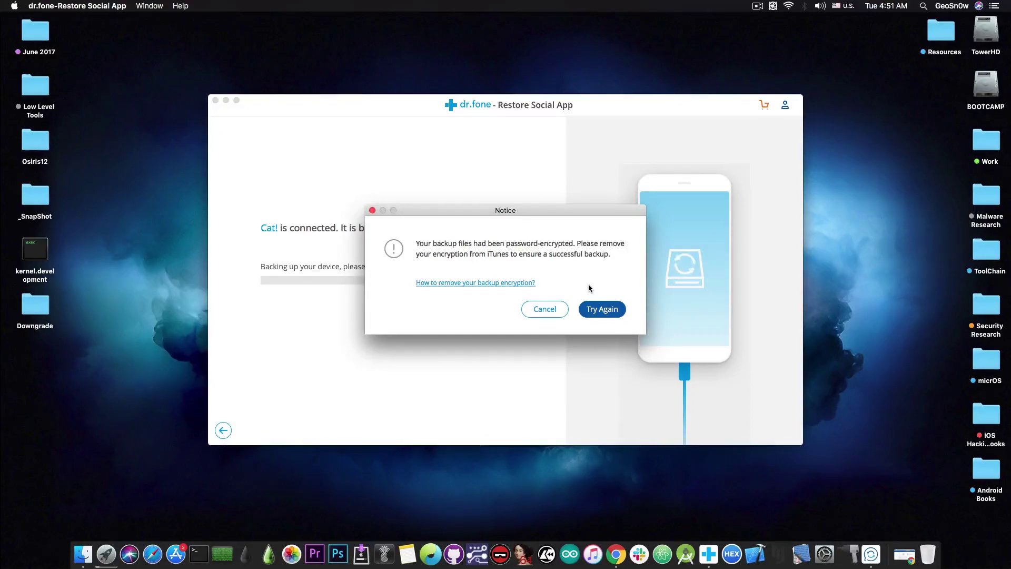
click(603, 310)
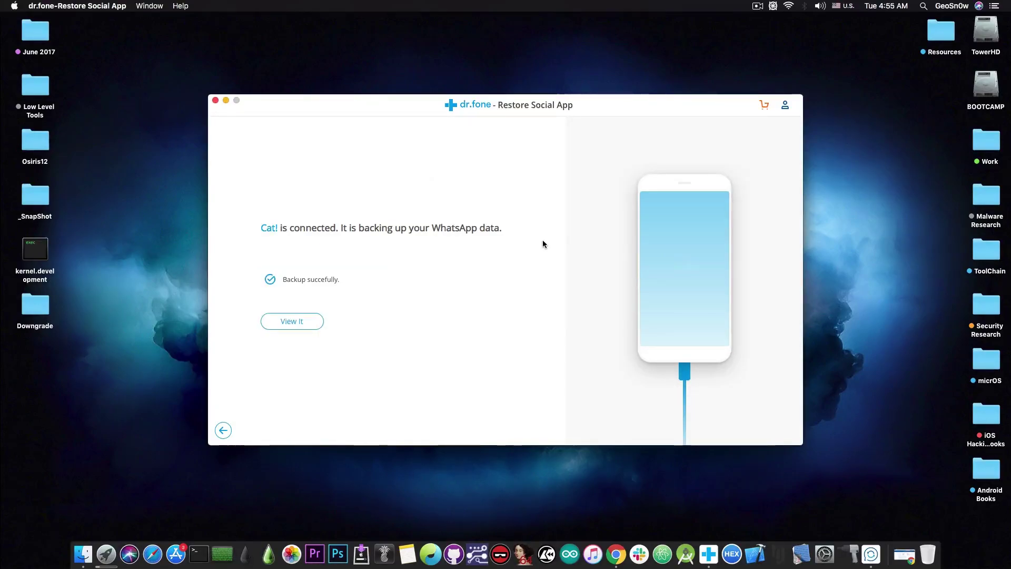
Select the Cat! backup and begin restoring it to the iPhone 7 Plus
click(308, 322)
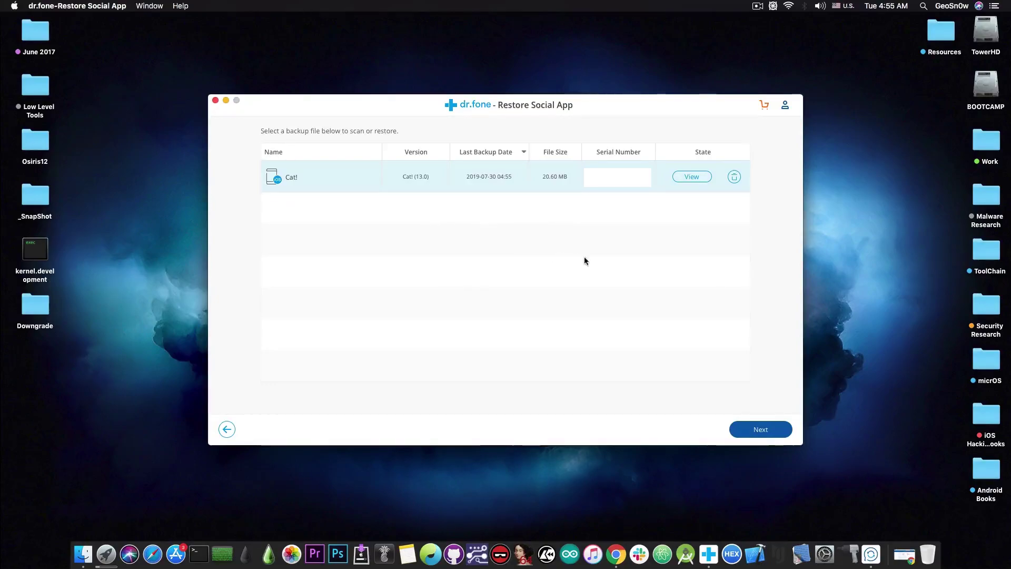
key(Return)
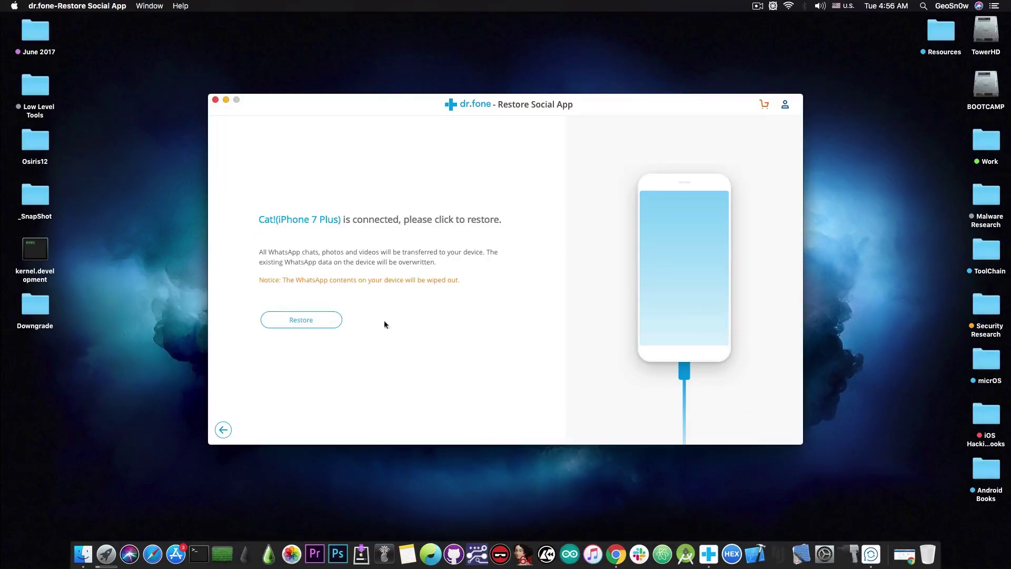
click(301, 323)
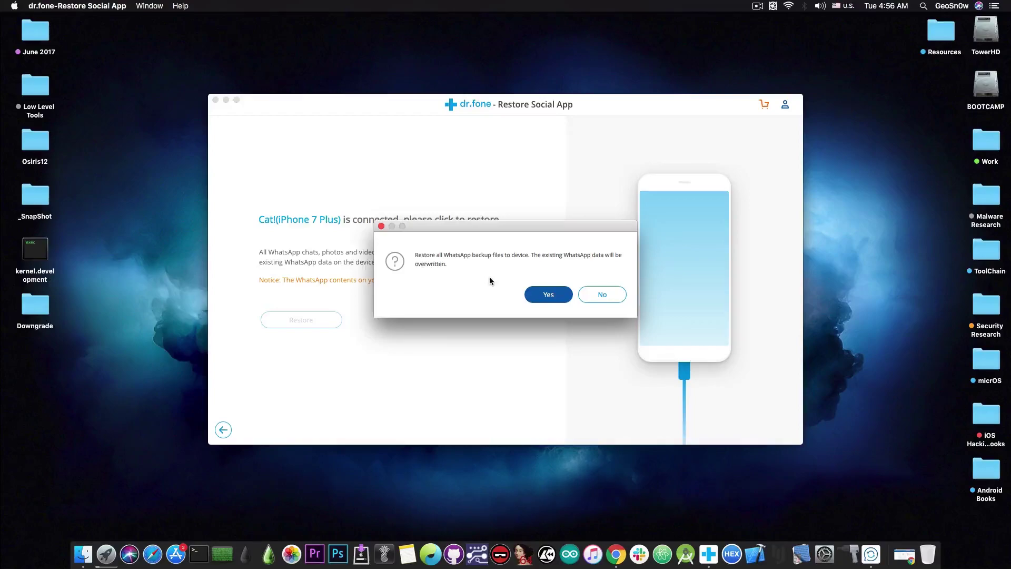
Approve overwriting the phone's WhatsApp data and confirm WhatsApp is logged in
click(551, 295)
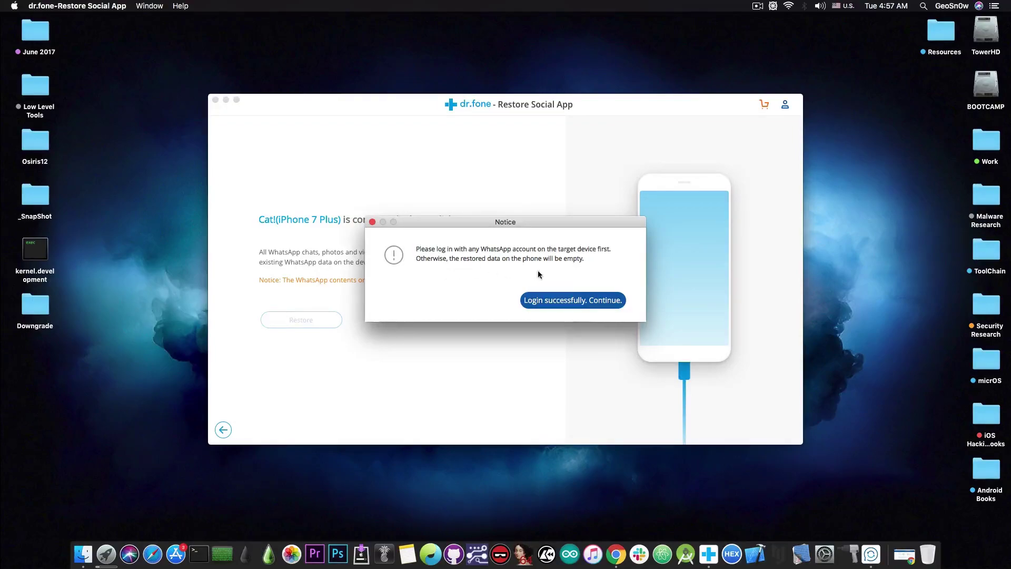
click(570, 303)
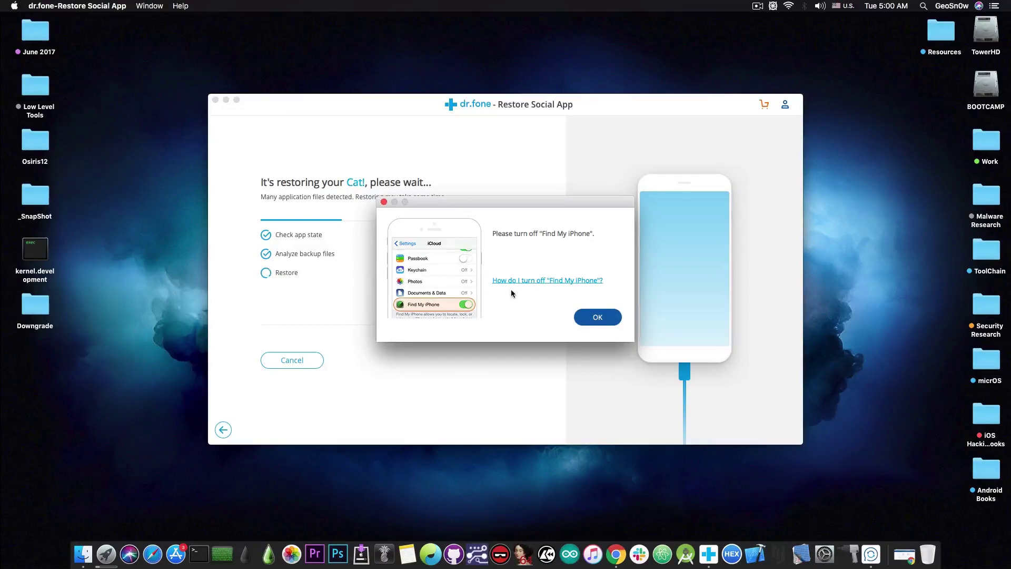
Dismiss the Find My iPhone notice so the Cat! restore runs to 100%
click(598, 318)
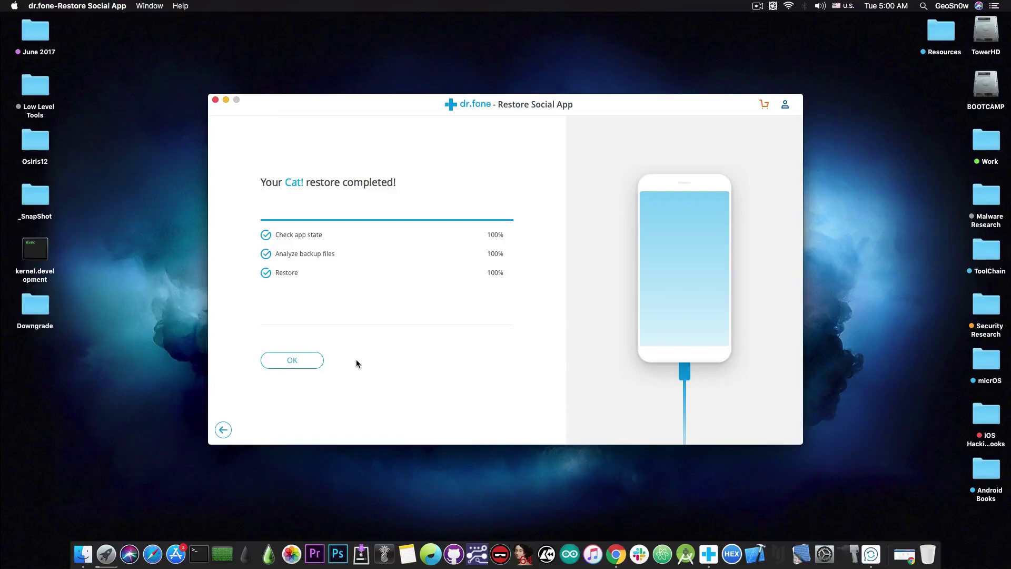
Acknowledge the finished restore, browse the LINE, Kik, Viber and Wechat pages, then close the tool
click(294, 364)
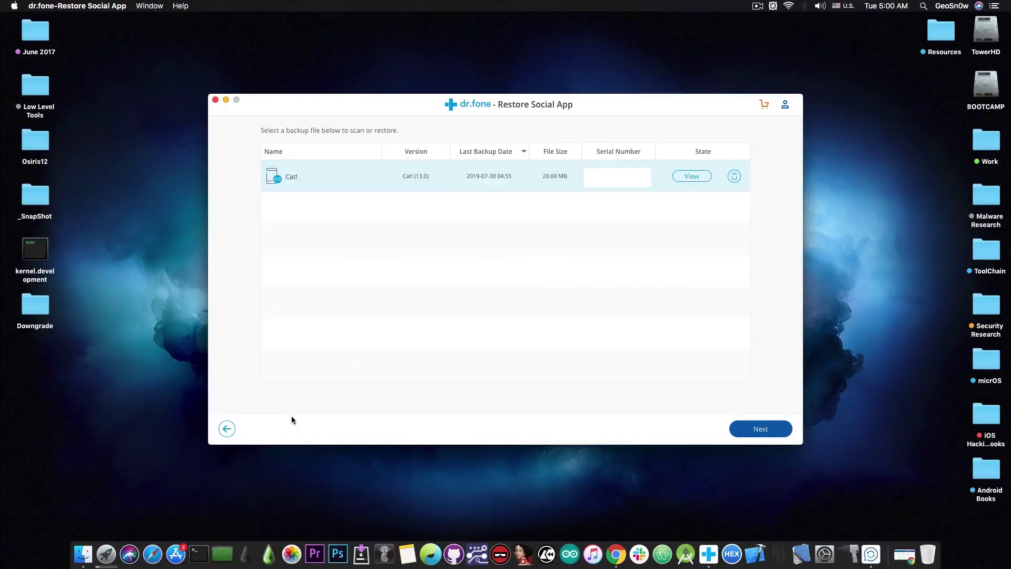
click(227, 428)
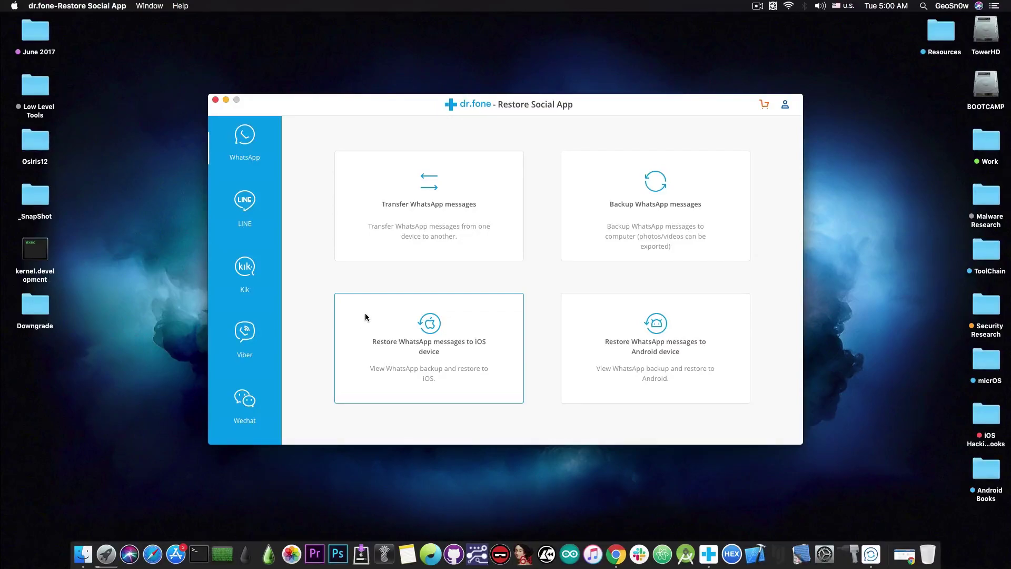
click(259, 211)
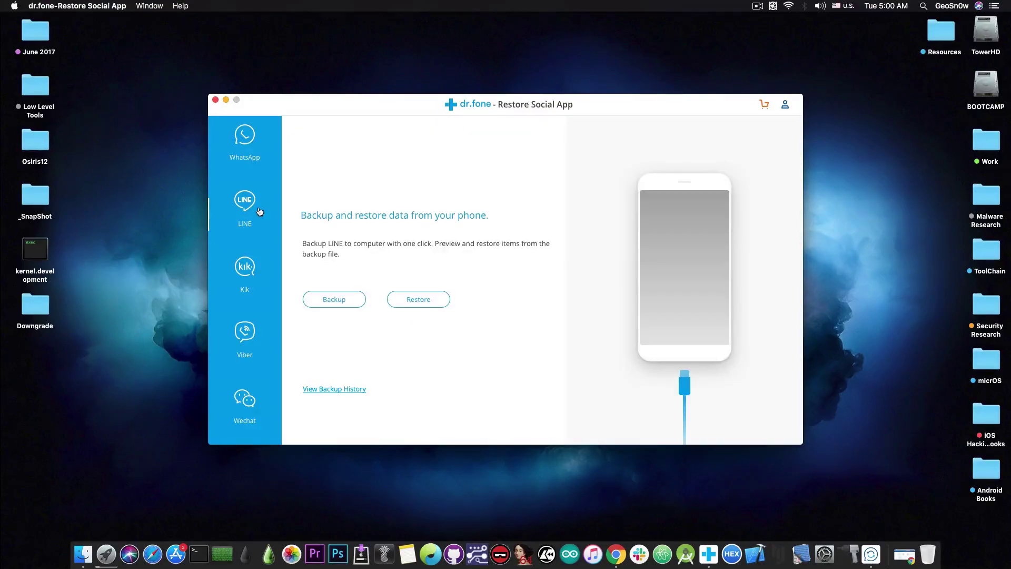
click(256, 272)
click(247, 339)
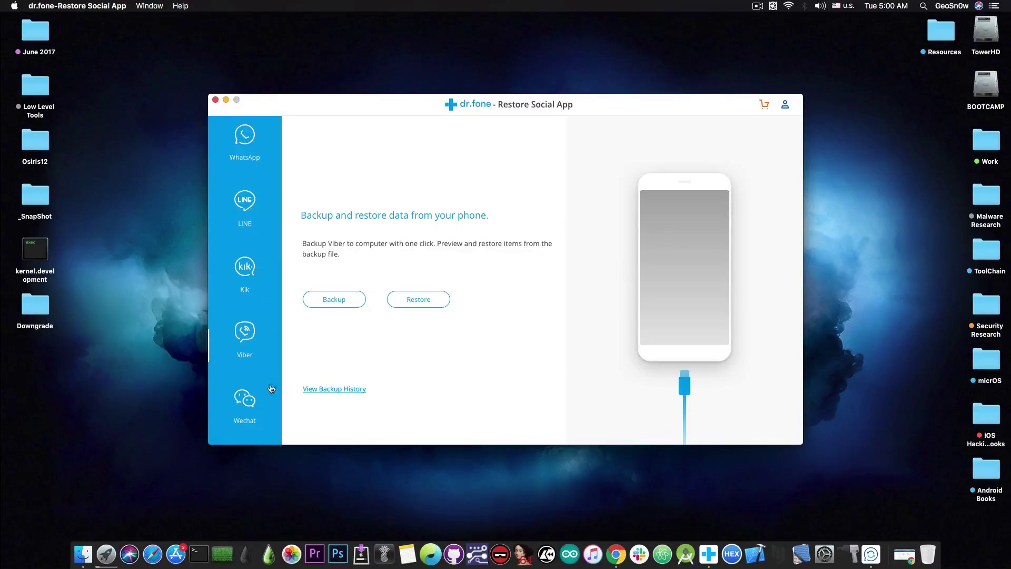
click(259, 405)
click(216, 100)
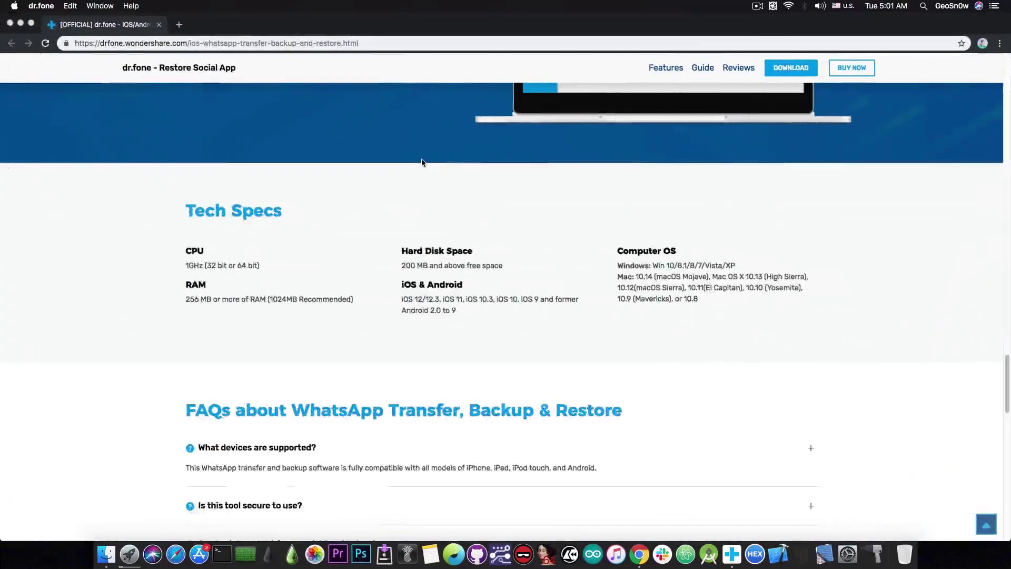
Return the product page to the top, then close Chrome and the dr.fone window
scroll(419, 160, up, 5)
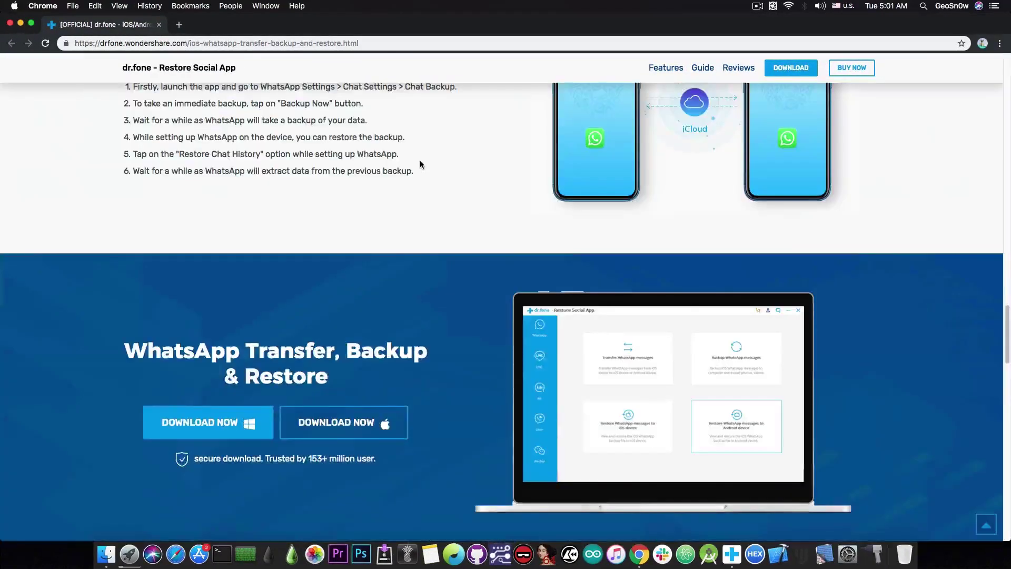
scroll(419, 160, up, 15)
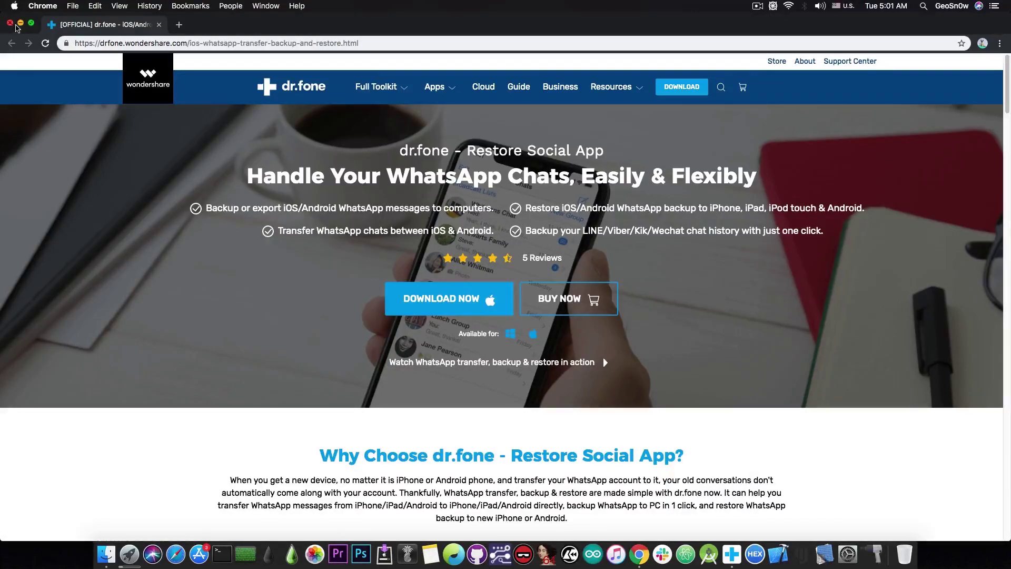
click(10, 23)
click(219, 153)
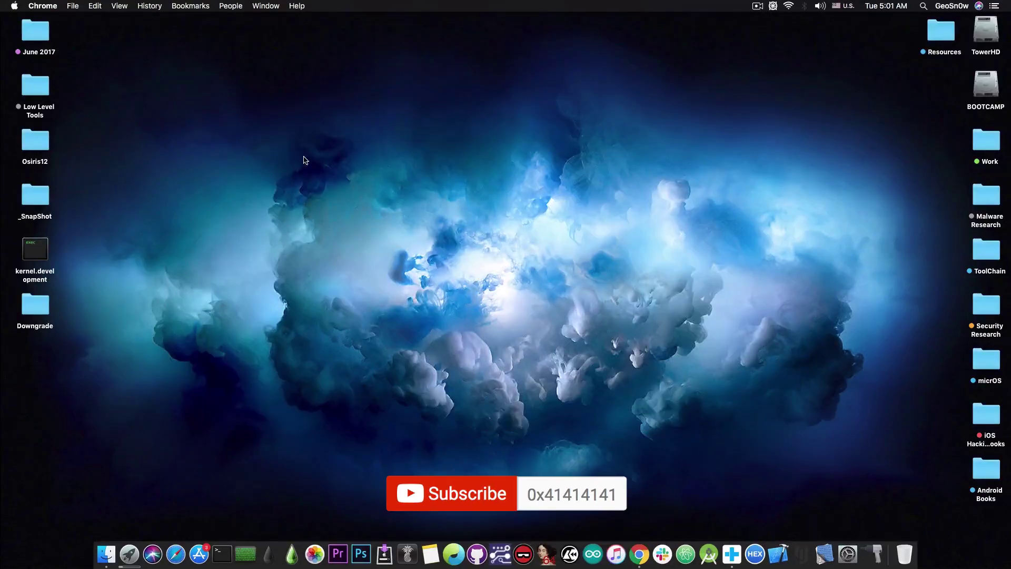